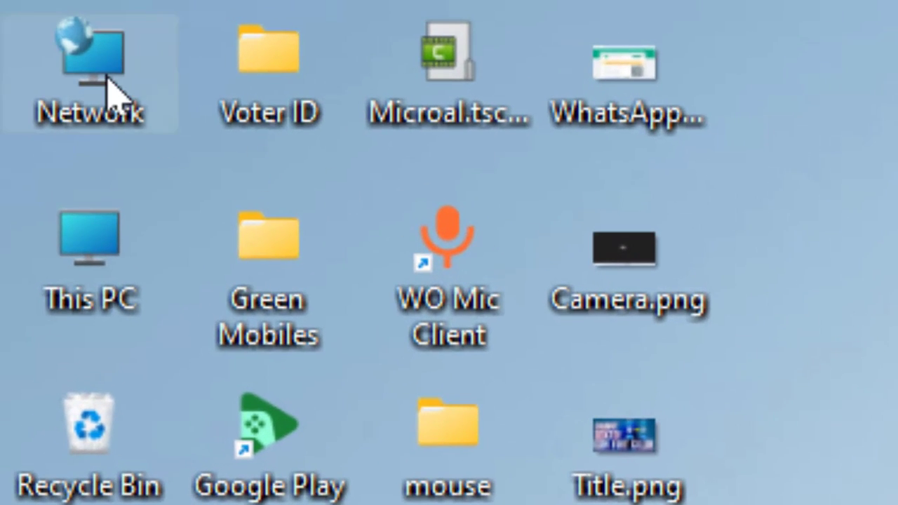
# Open the Intel Dual Band Wireless-AC 3160 adapter's properties from the Wi-Fi connection's properties
pyautogui.rightClick(111, 90)
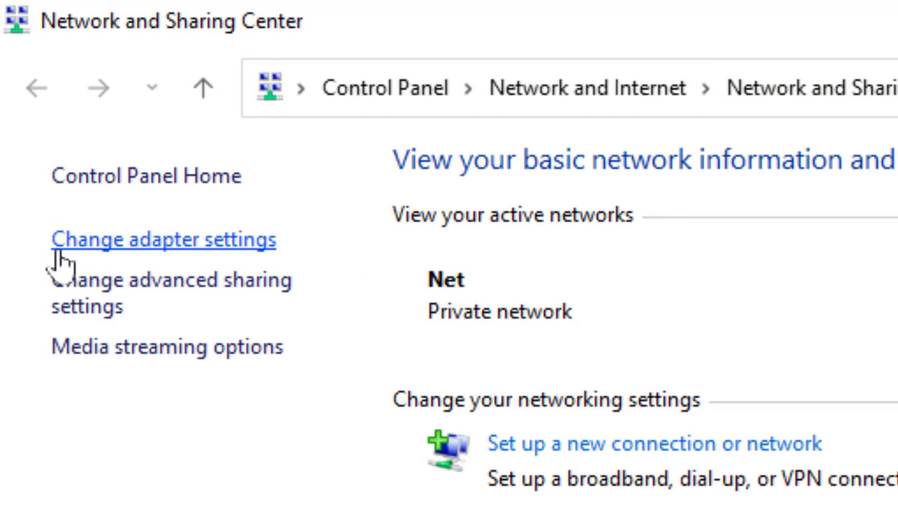
pyautogui.click(151, 242)
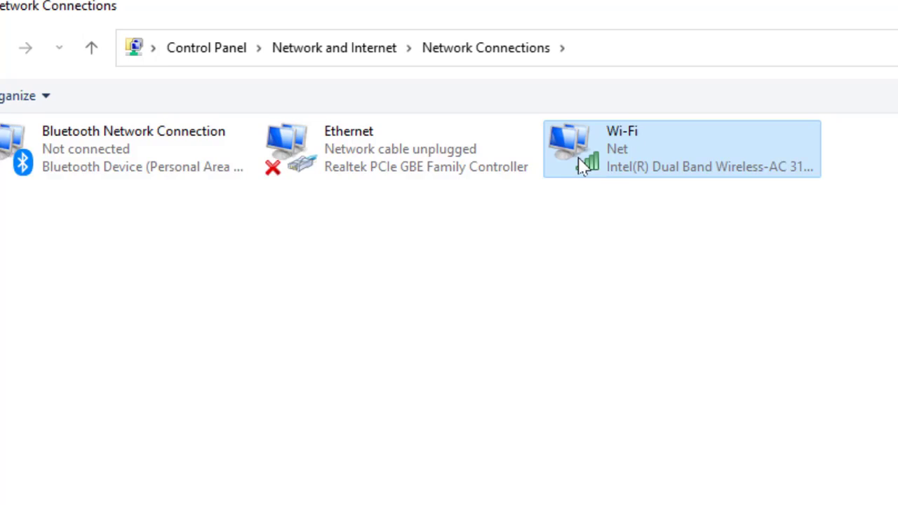
pyautogui.rightClick(613, 171)
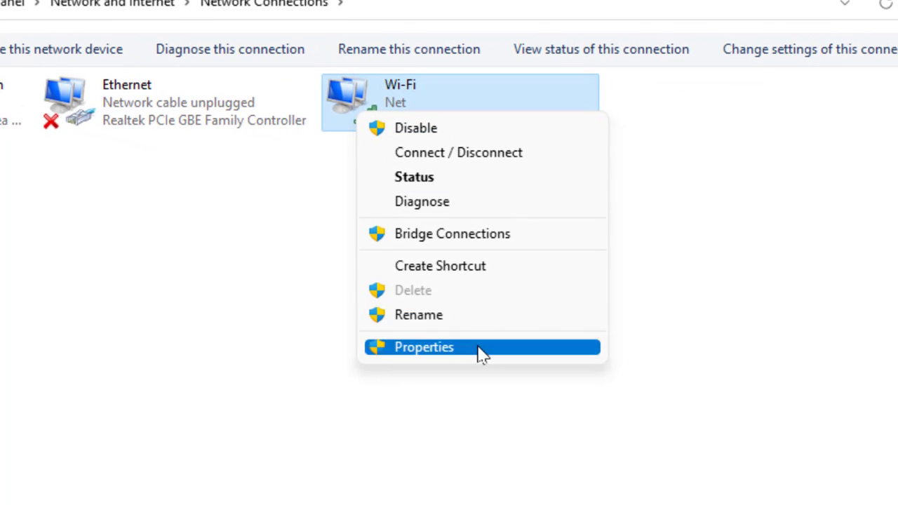
pyautogui.click(482, 348)
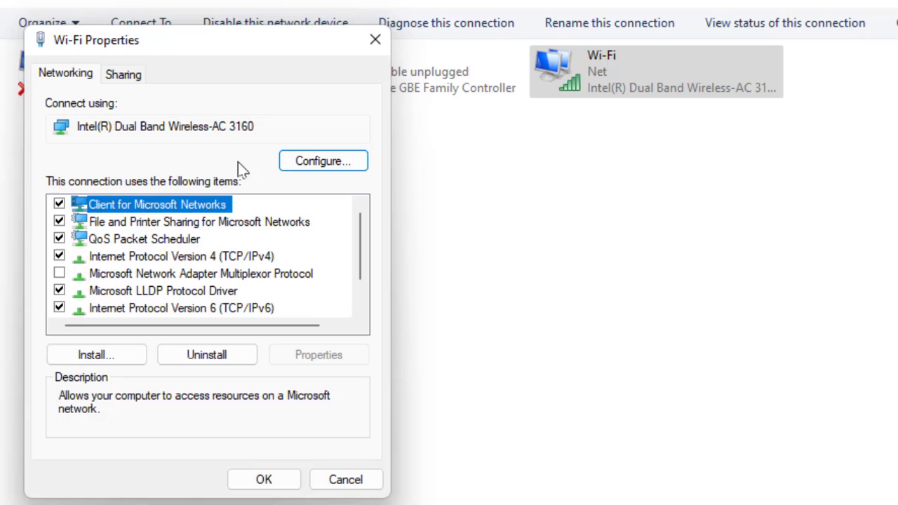
pyautogui.click(303, 164)
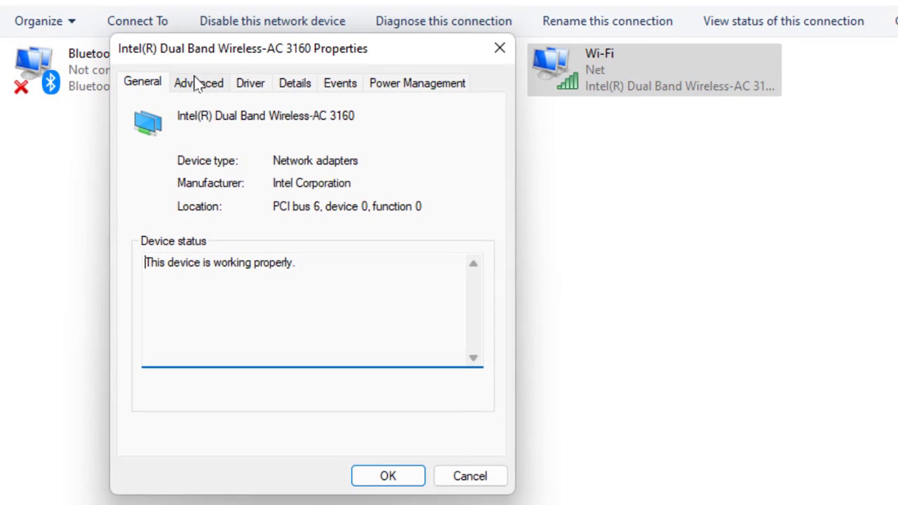
# On the Advanced tab, keep Wireless Mode at Dual Band 802.11a/b/g and set Preferred Band to '3. Prefer 5GHz band'
pyautogui.click(183, 87)
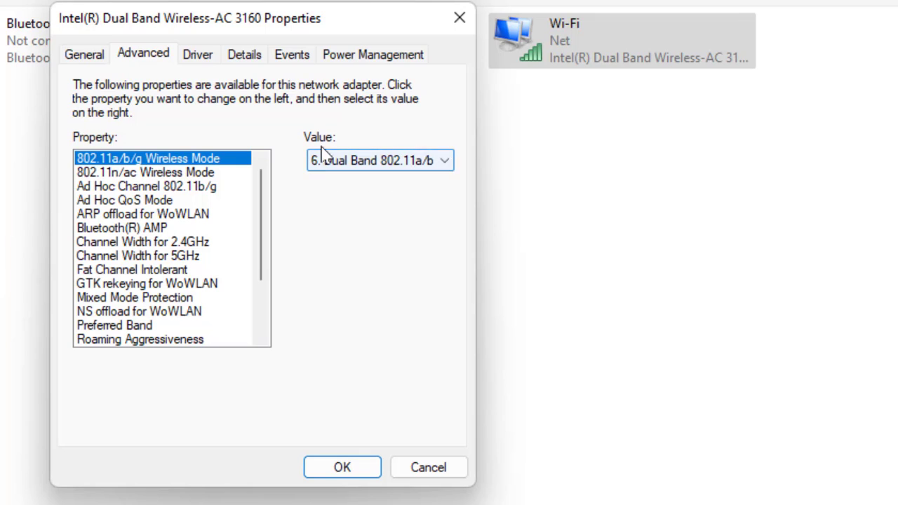
pyautogui.click(342, 162)
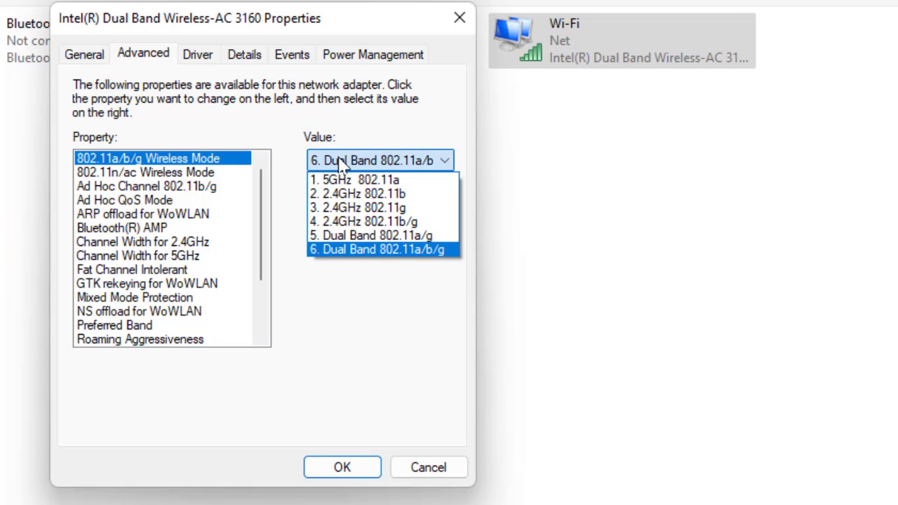
pyautogui.click(432, 251)
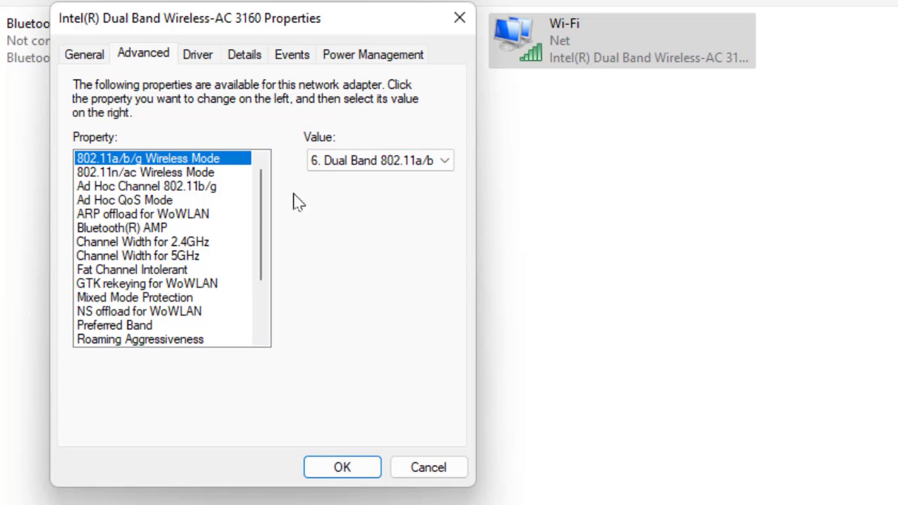
pyautogui.moveTo(261, 220); pyautogui.dragTo(260, 243)
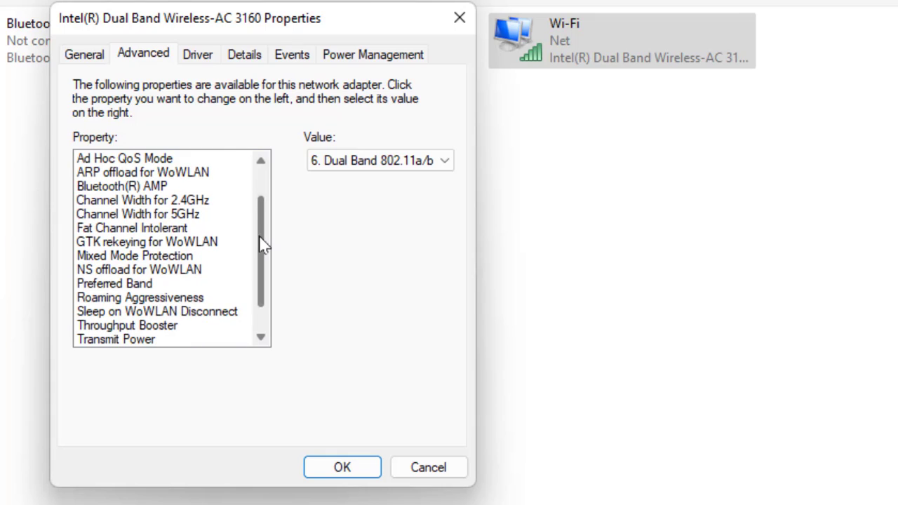
pyautogui.click(128, 289)
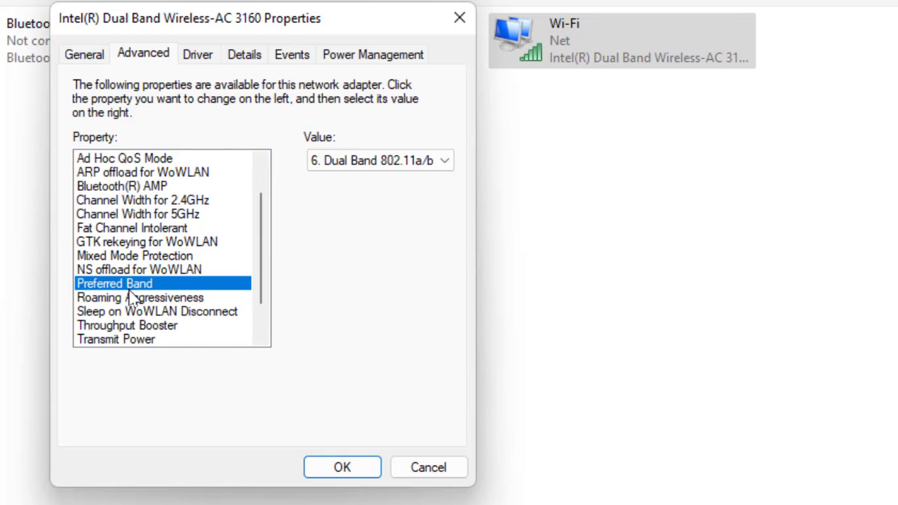
pyautogui.click(404, 167)
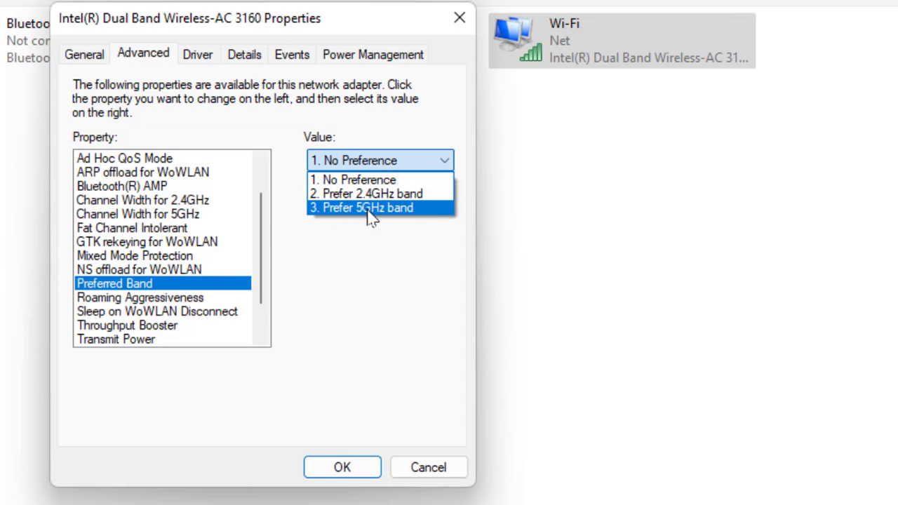
pyautogui.click(392, 209)
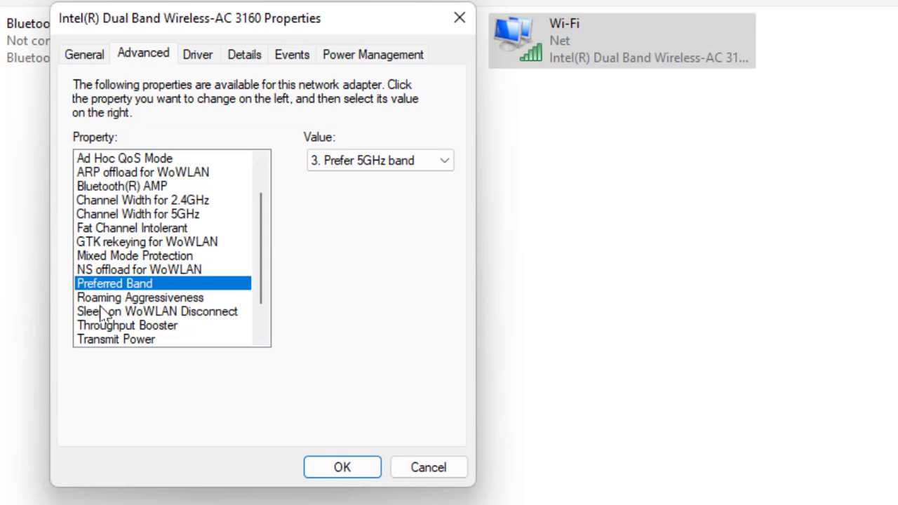
# Set Roaming Aggressiveness to '5. Highest' and save the adapter properties with OK
pyautogui.click(125, 303)
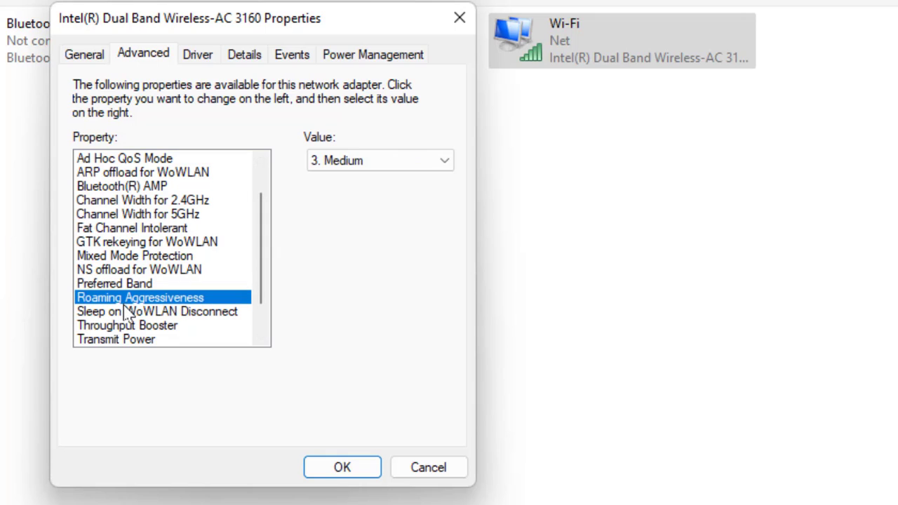
pyautogui.click(410, 165)
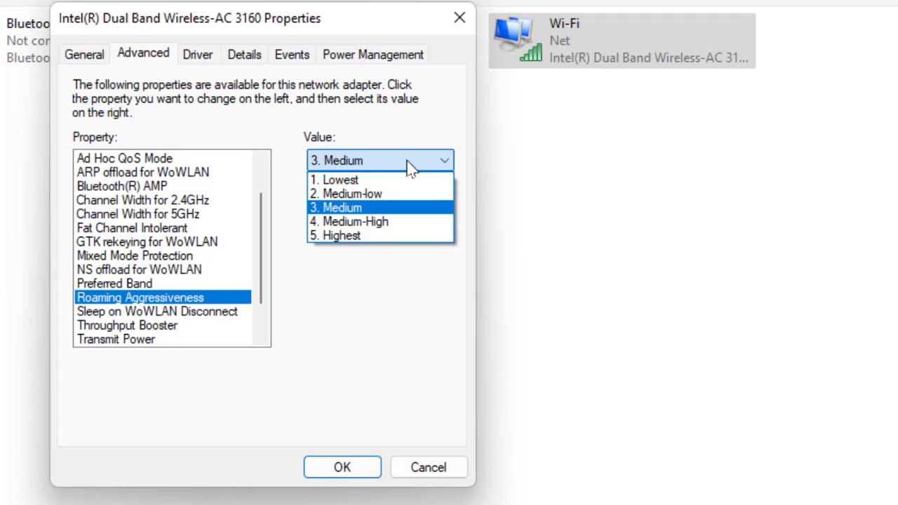
pyautogui.click(383, 225)
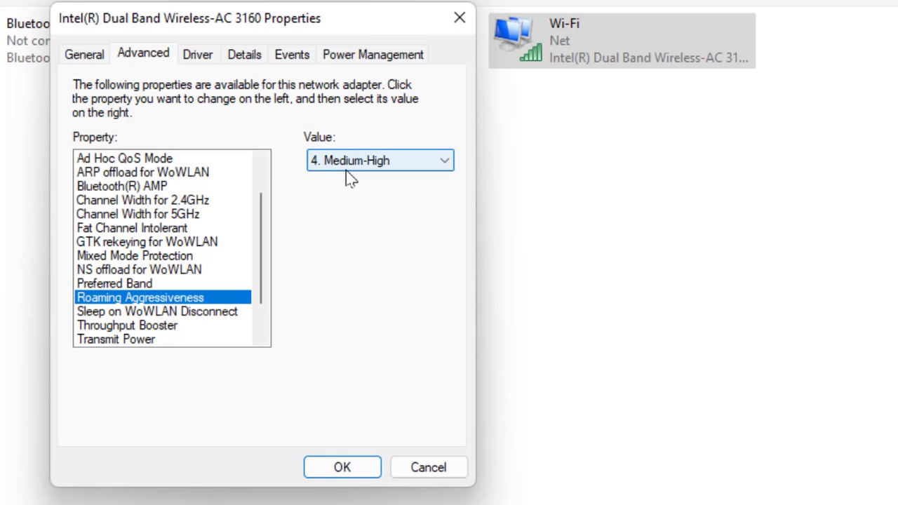
pyautogui.click(367, 163)
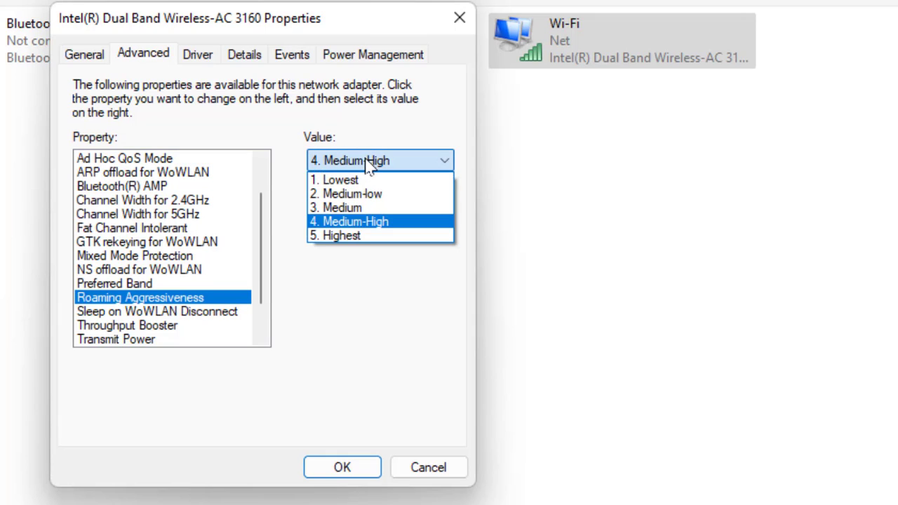
pyautogui.click(357, 239)
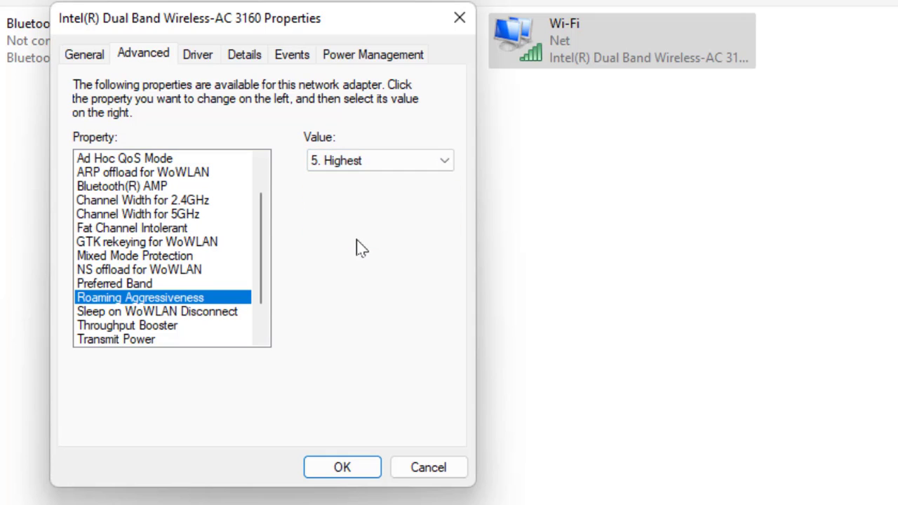
pyautogui.click(381, 168)
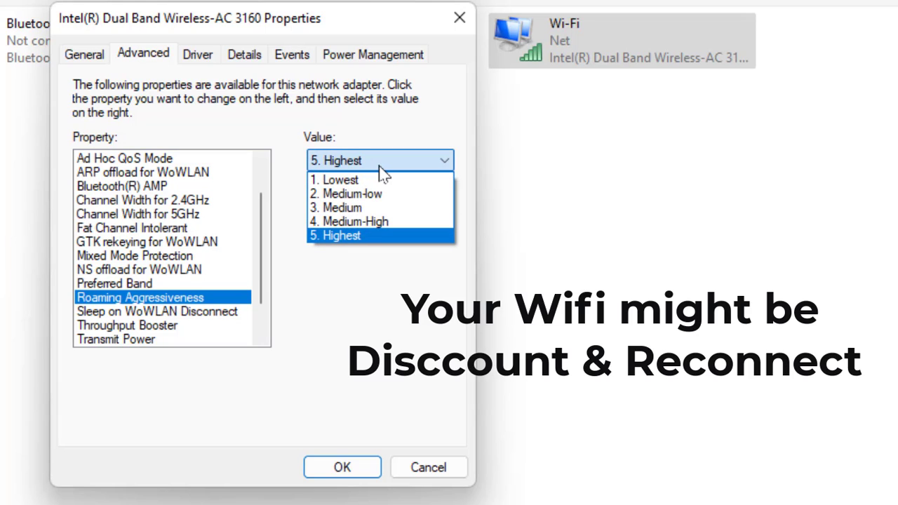
pyautogui.click(372, 238)
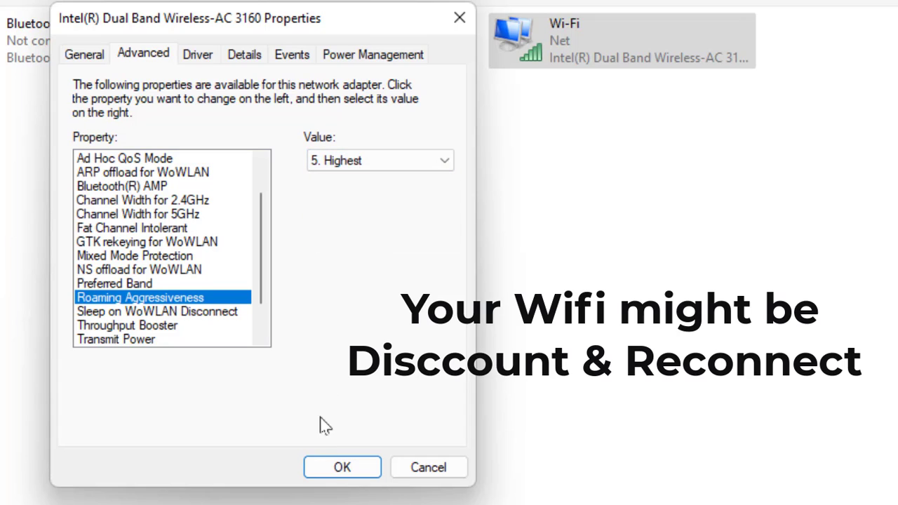
pyautogui.click(326, 467)
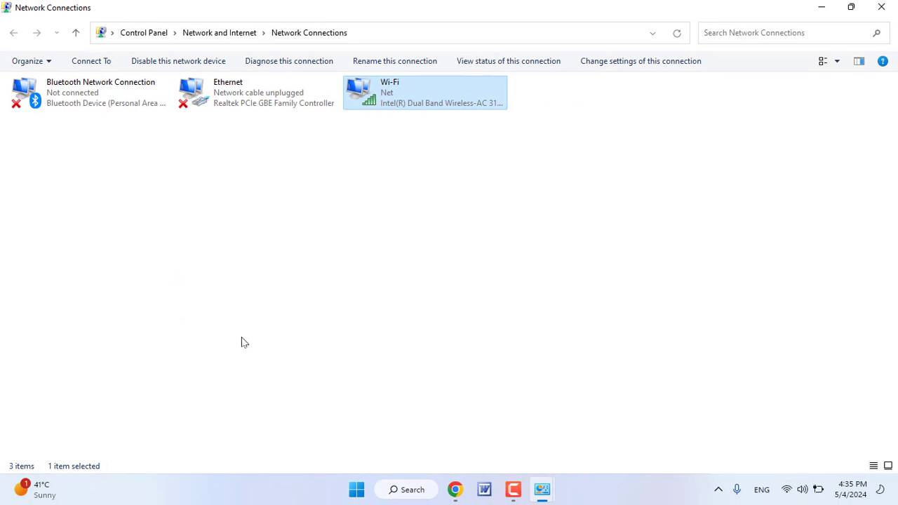
# Close the open windows, reopen the Wi-Fi connection's properties and select Internet Protocol Version 4 (TCP/IPv4)
pyautogui.click(880, 8)
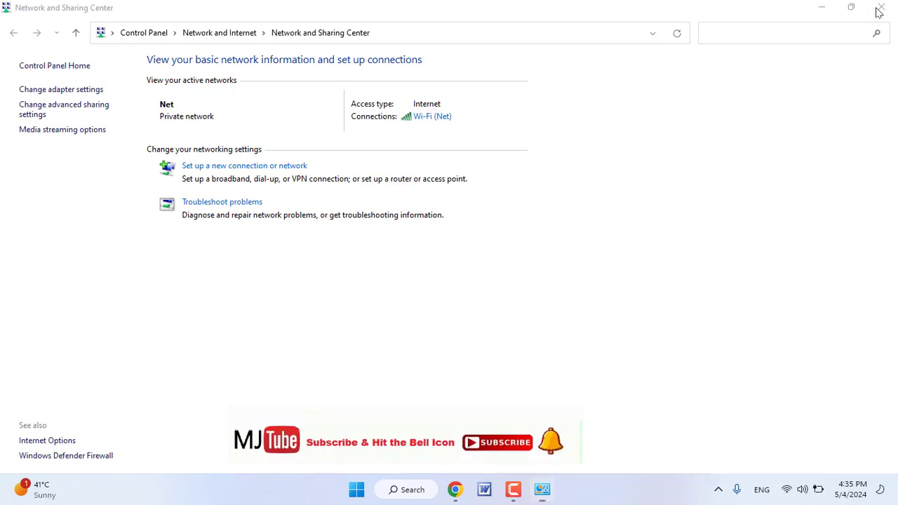
pyautogui.click(880, 8)
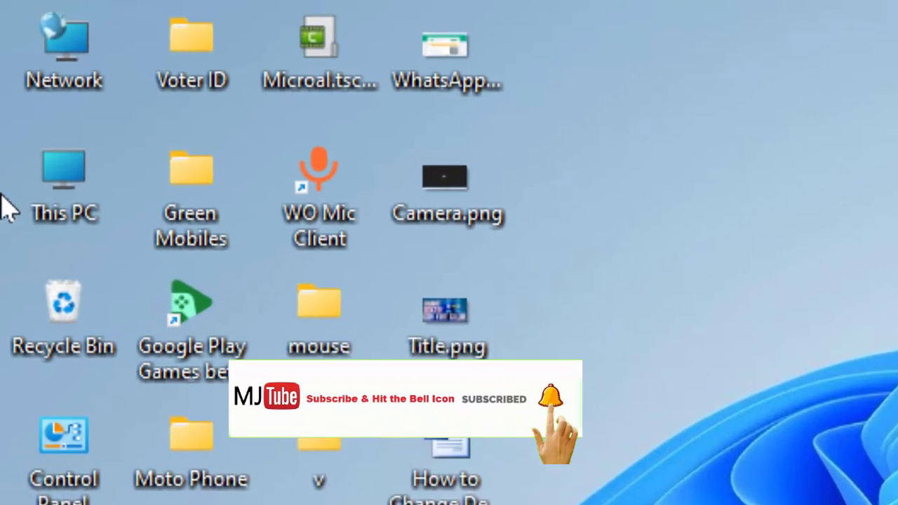
pyautogui.rightClick(79, 66)
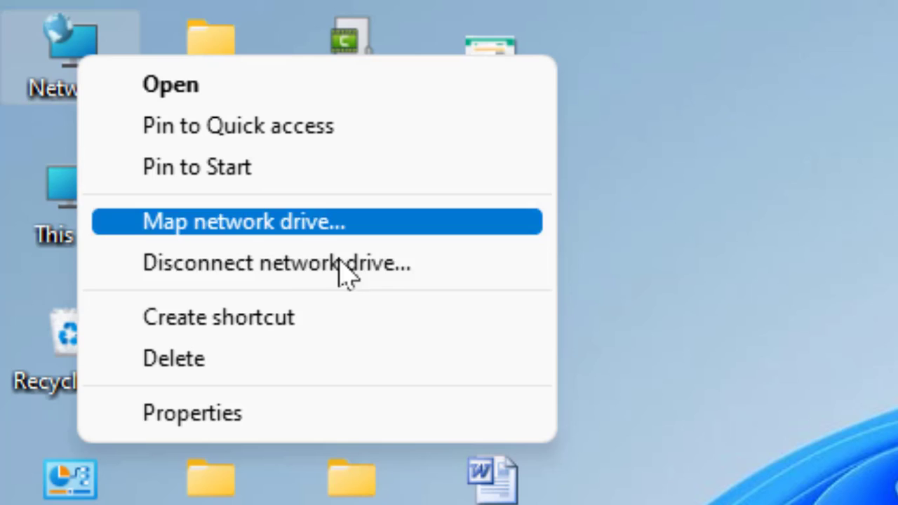
pyautogui.click(309, 411)
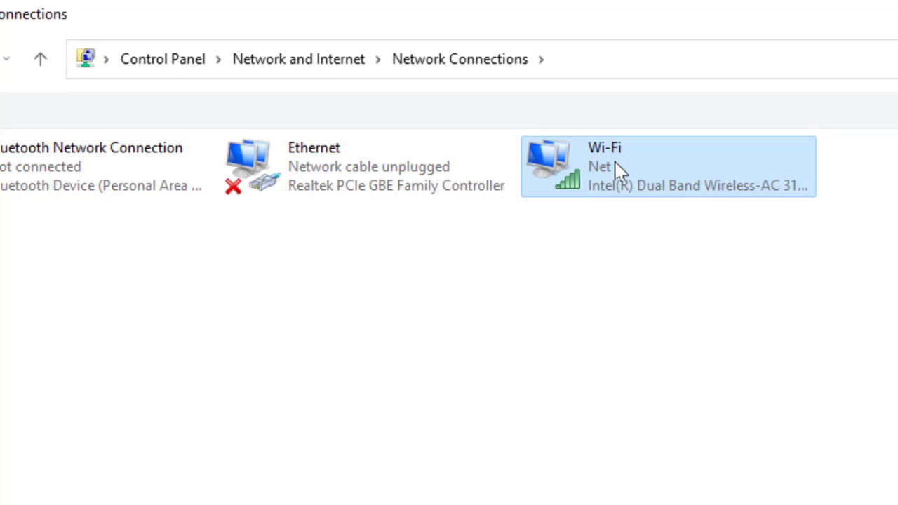
pyautogui.click(722, 414)
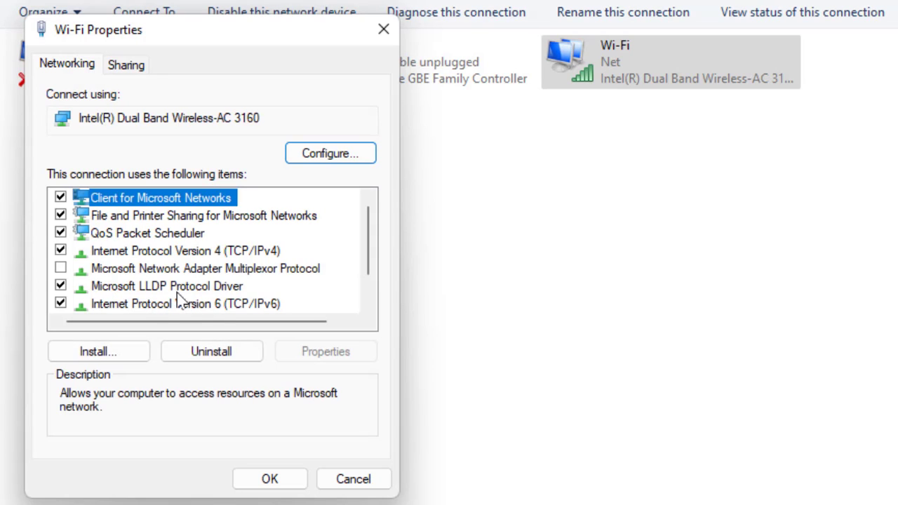
pyautogui.click(202, 254)
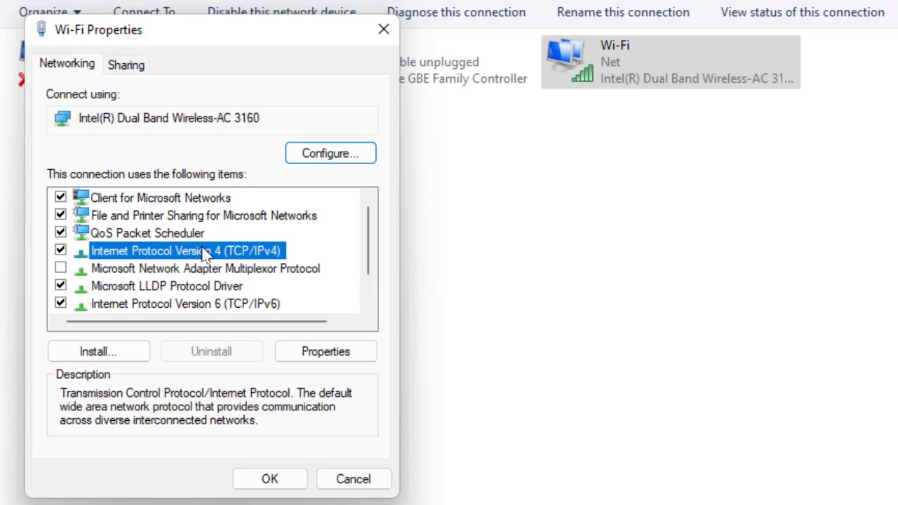
# Use manual DNS servers 1.1.1.1 (preferred) and 1.0.0.1 (alternate), confirming both dialogs with OK
pyautogui.click(322, 359)
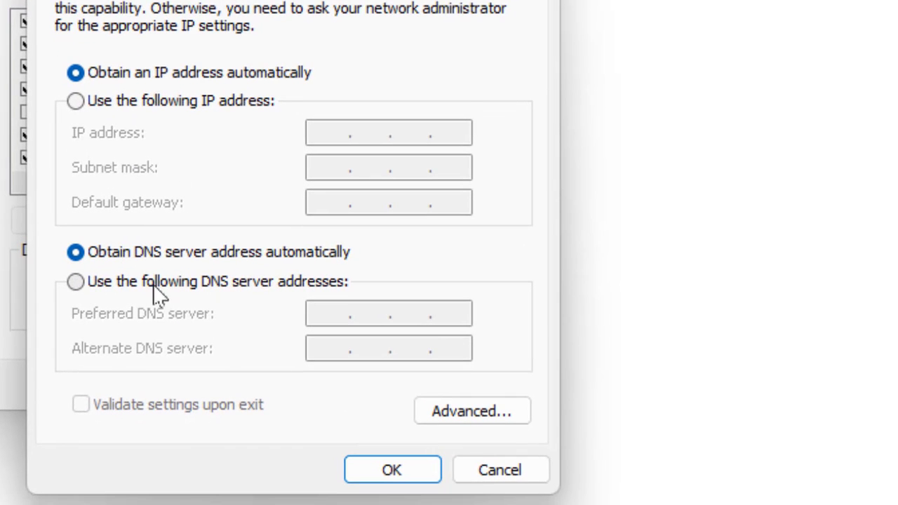
pyautogui.click(239, 289)
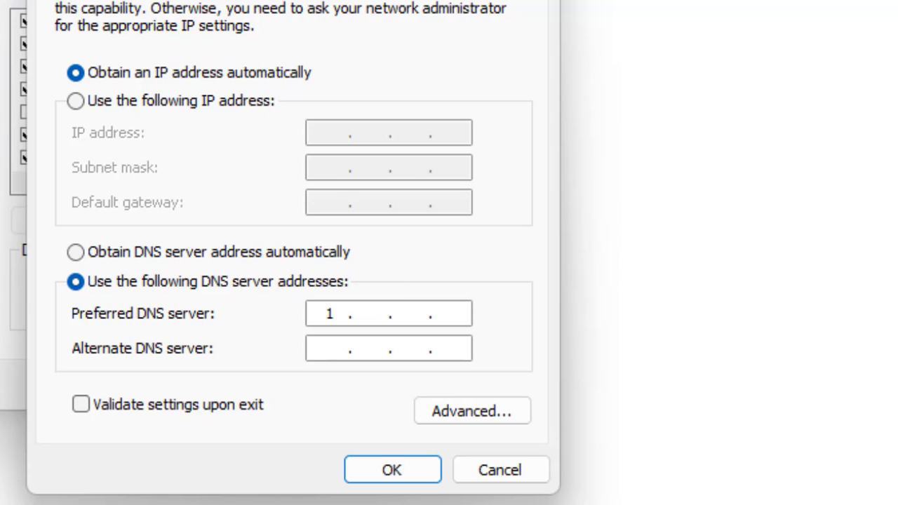
pyautogui.write('.1.1.1')
pyautogui.click(331, 346)
pyautogui.write('1.0.0')
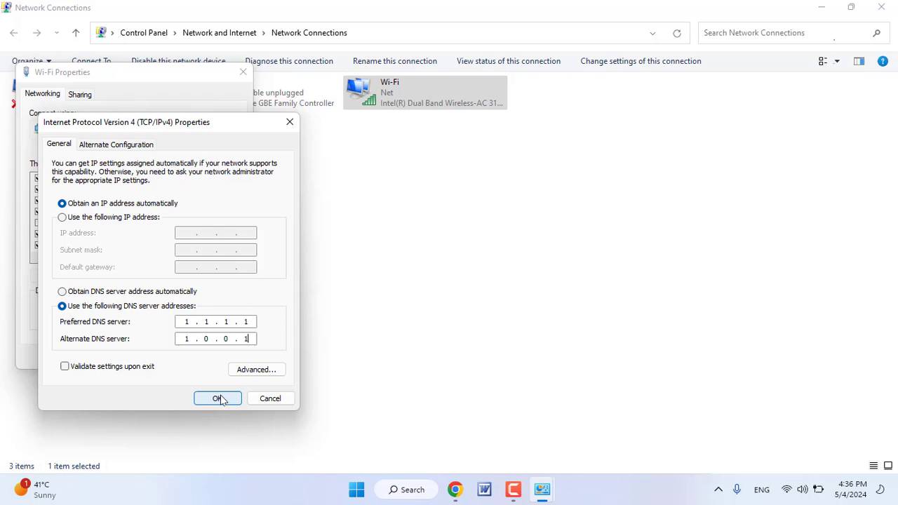
pyautogui.click(220, 399)
pyautogui.click(165, 361)
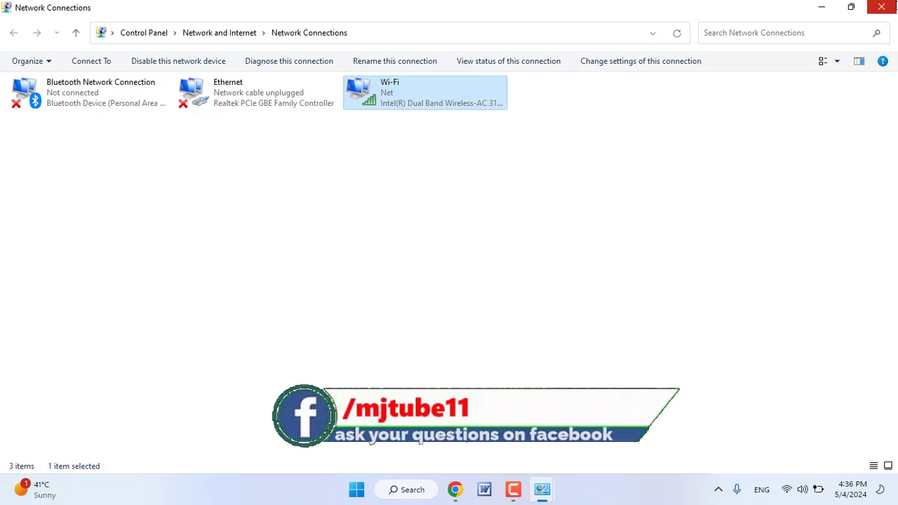
# Close the Control Panel windows and open the Net network's properties under Settings > Network & internet > Wi-Fi
pyautogui.click(888, 7)
pyautogui.click(885, 7)
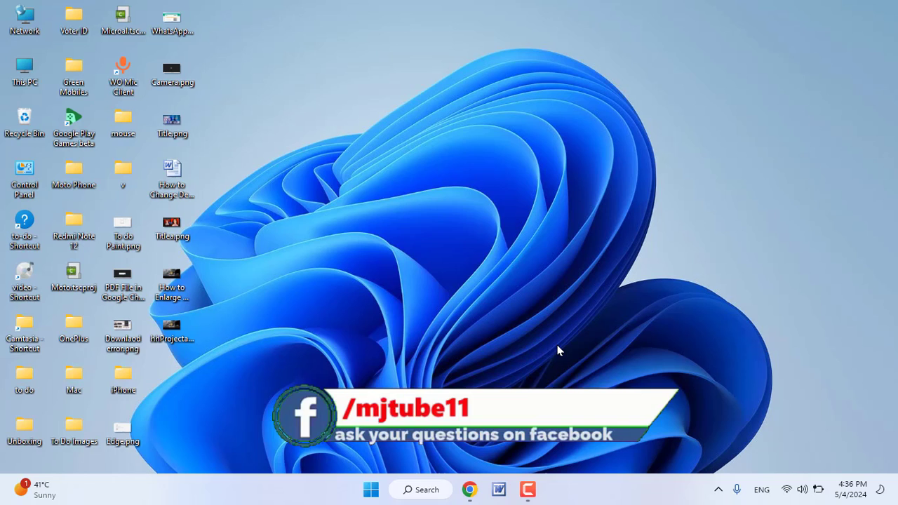
pyautogui.click(374, 490)
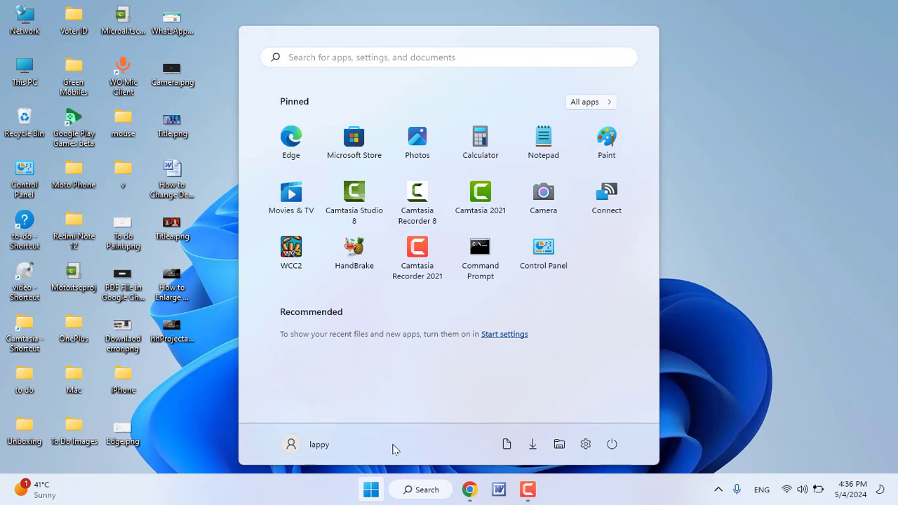
pyautogui.click(585, 444)
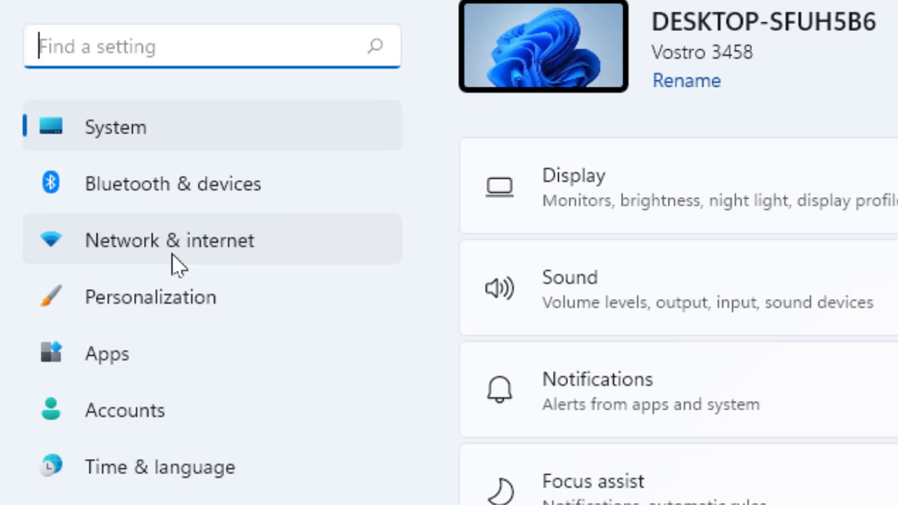
pyautogui.click(172, 254)
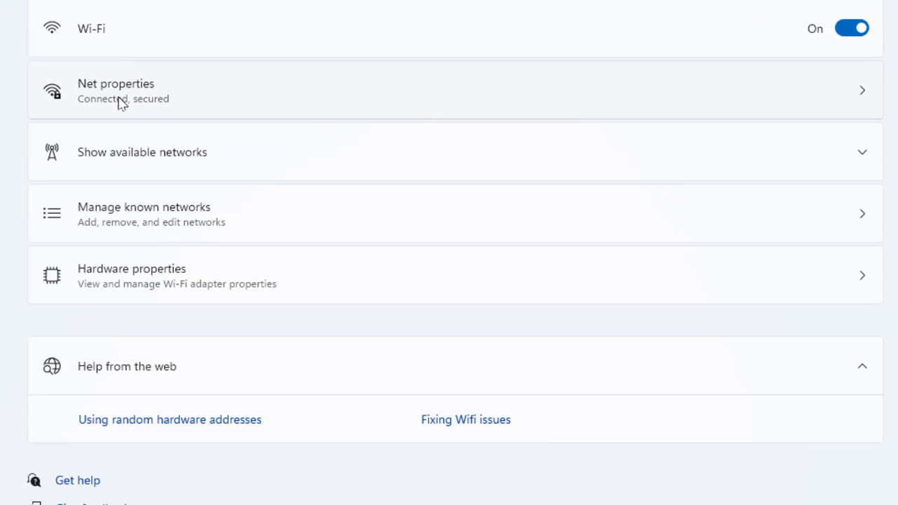
pyautogui.click(130, 96)
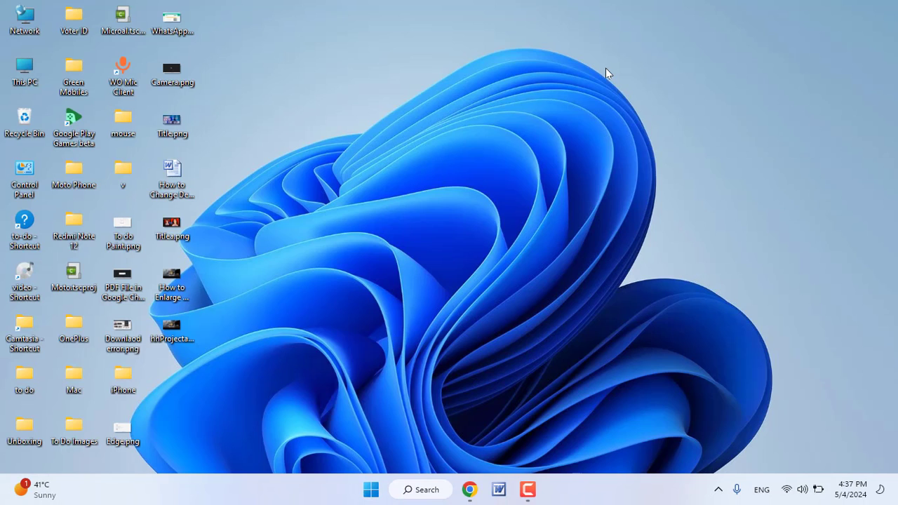
pyautogui.rightClick(606, 68)
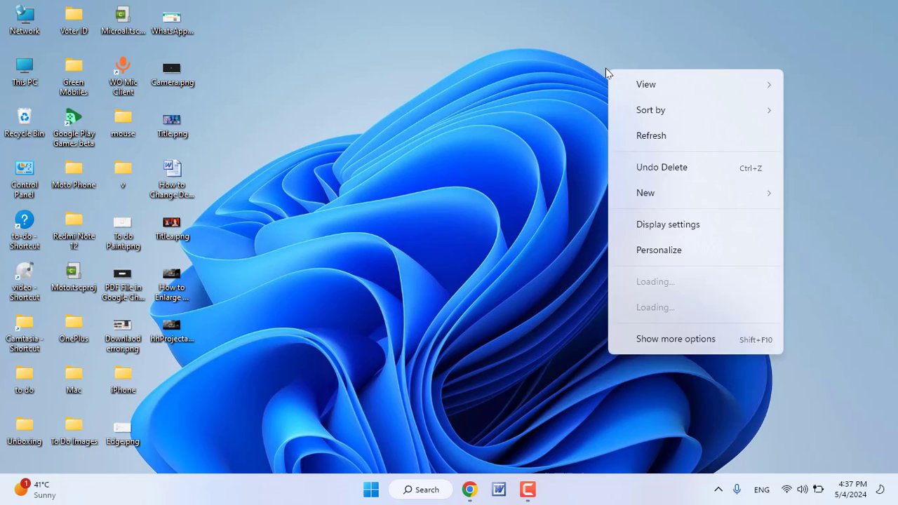
pyautogui.click(650, 124)
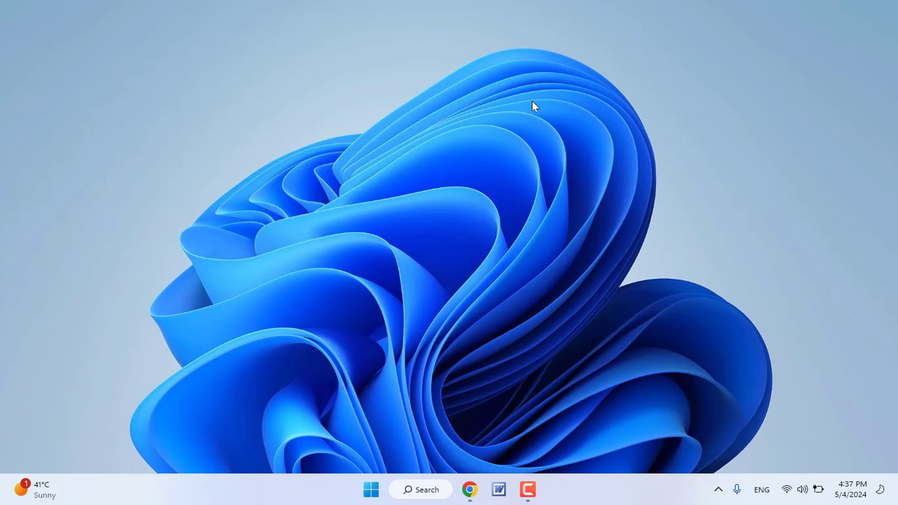